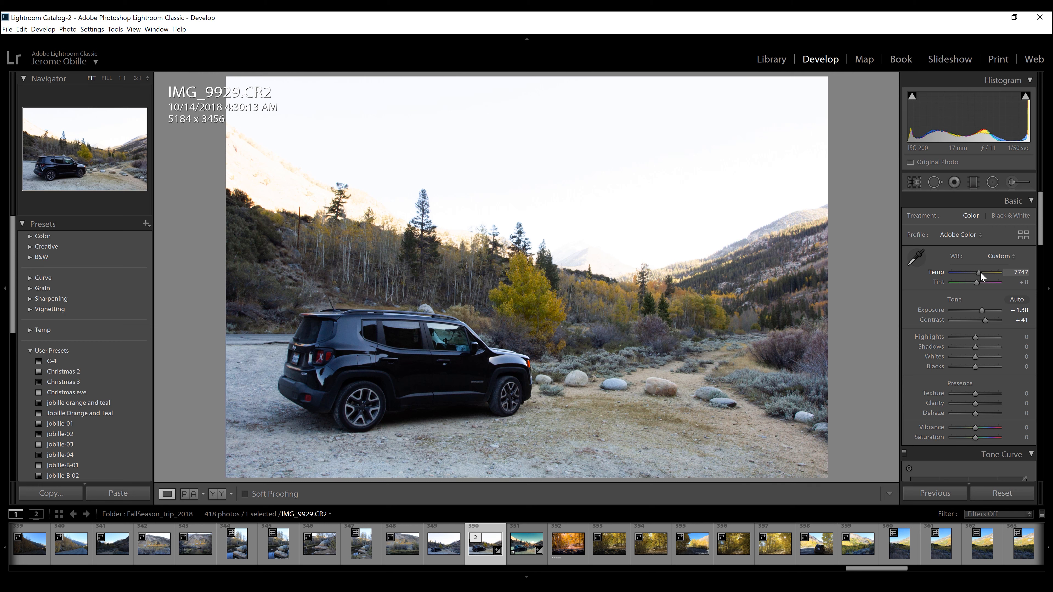
Set Temp to 7575, Tint to −22, Highlights to −68, Shadows to +55, Whites to −55 and Blacks to −22.
left_click_drag(980, 272, 973, 285)
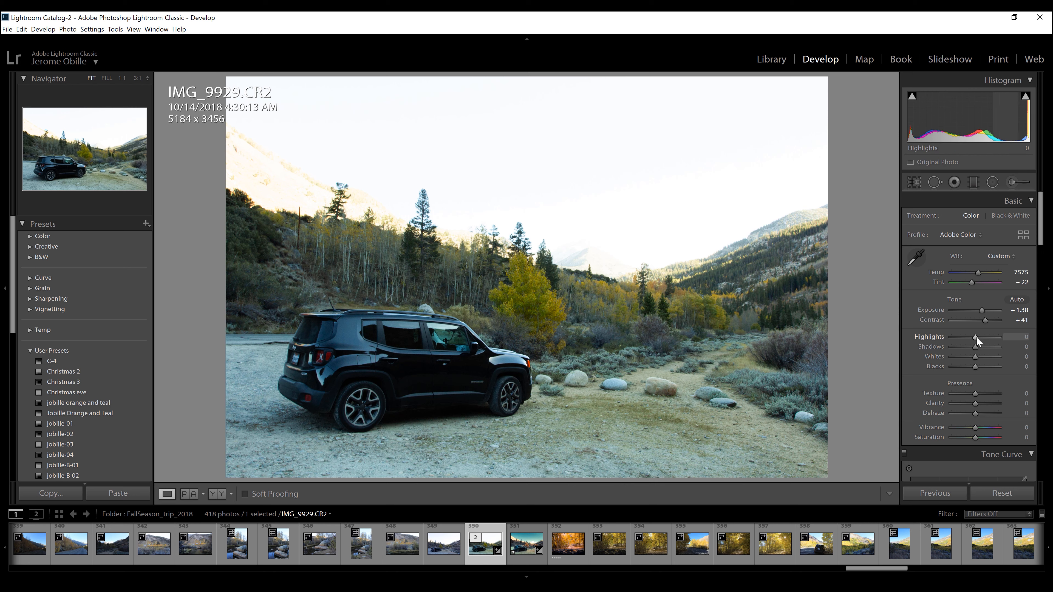
left_click_drag(975, 337, 969, 367)
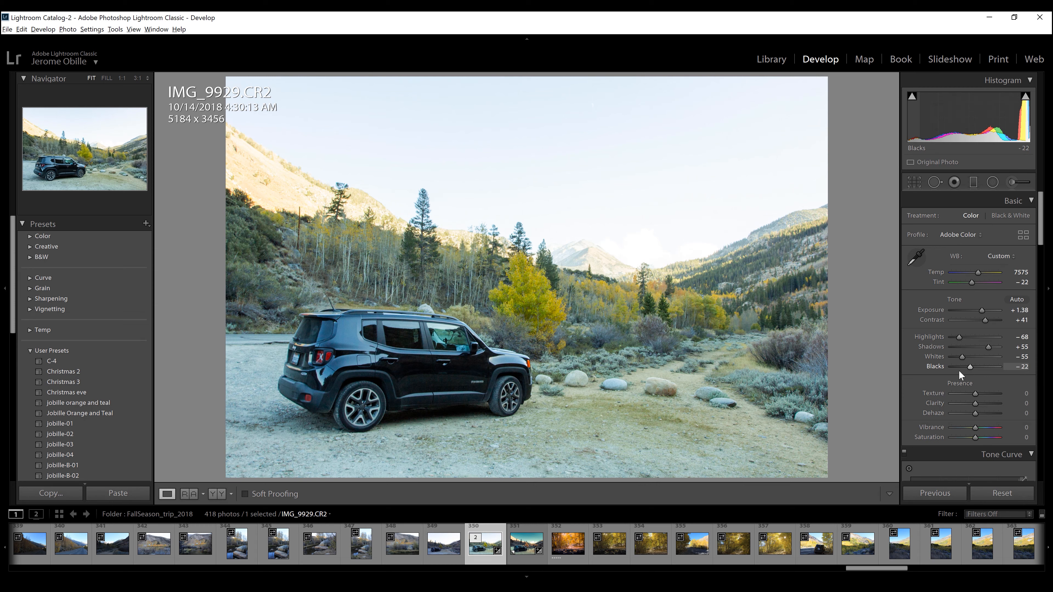
Set Texture to +8, Clarity to −28, Dehaze to −2, Vibrance to +7 and Saturation to −59.
left_click_drag(1042, 242, 1051, 259)
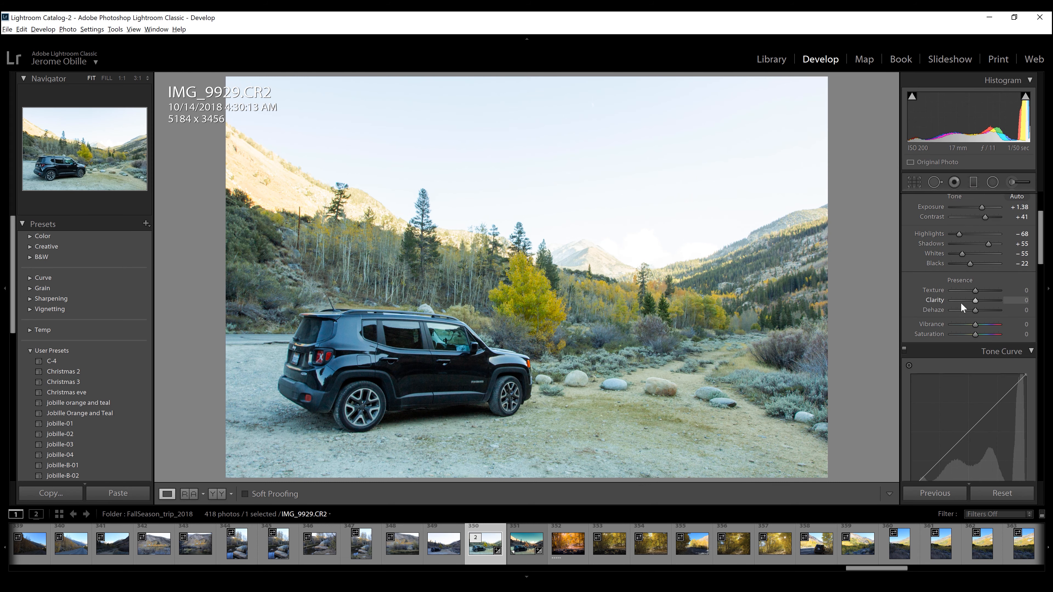
left_click_drag(977, 290, 961, 339)
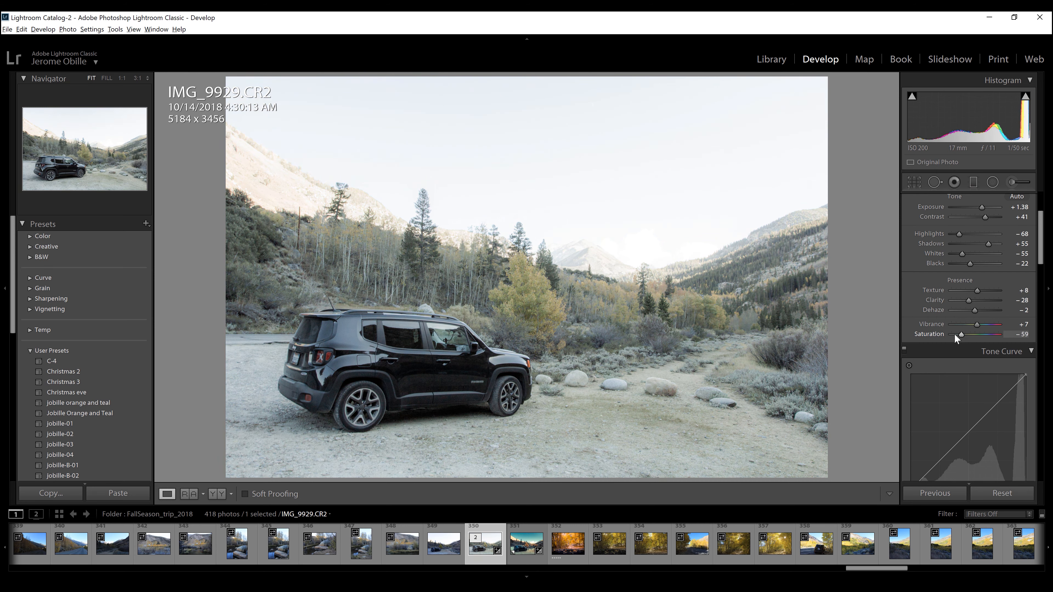
Add points to the RGB tone curve and shape it into an S-curve with lowered shadows and raised highlights.
left_click_drag(1042, 254, 1041, 279)
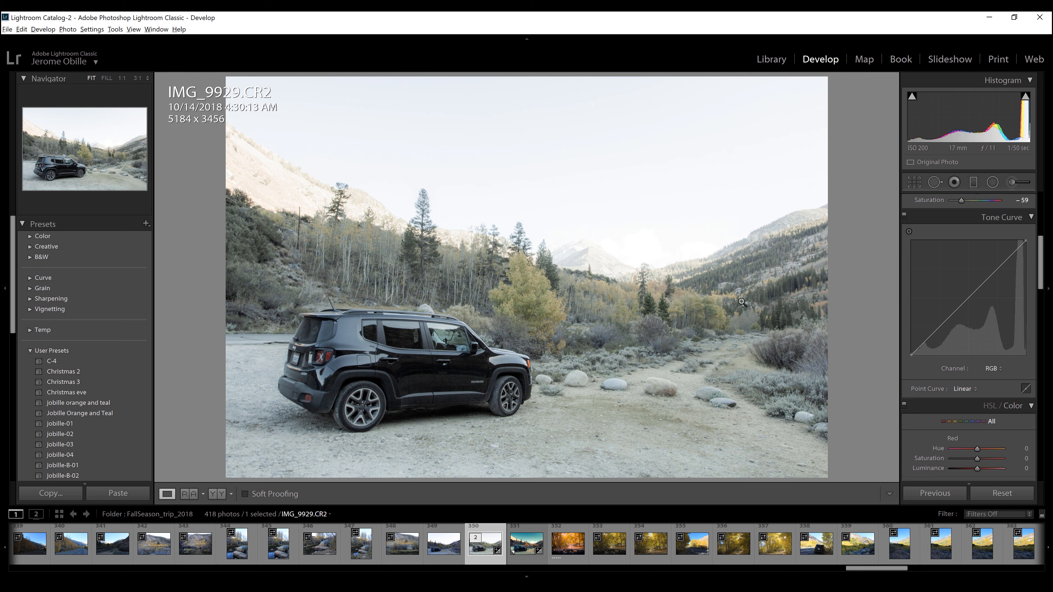
left_click(969, 297)
left_click(996, 267)
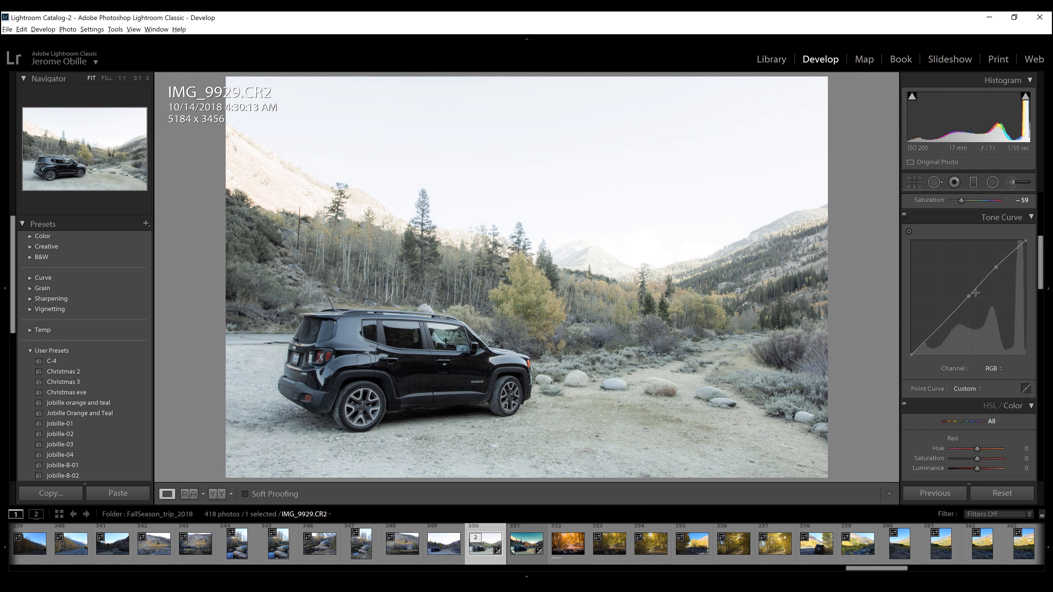
left_click(940, 325)
left_click(926, 342)
left_click_drag(941, 325, 930, 344)
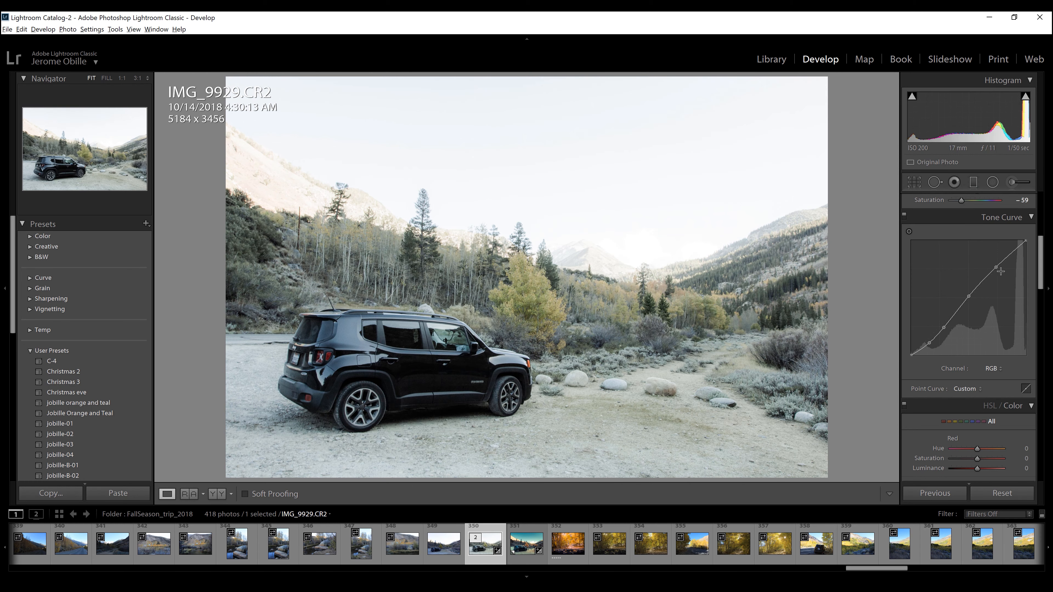
left_click_drag(996, 267, 991, 262)
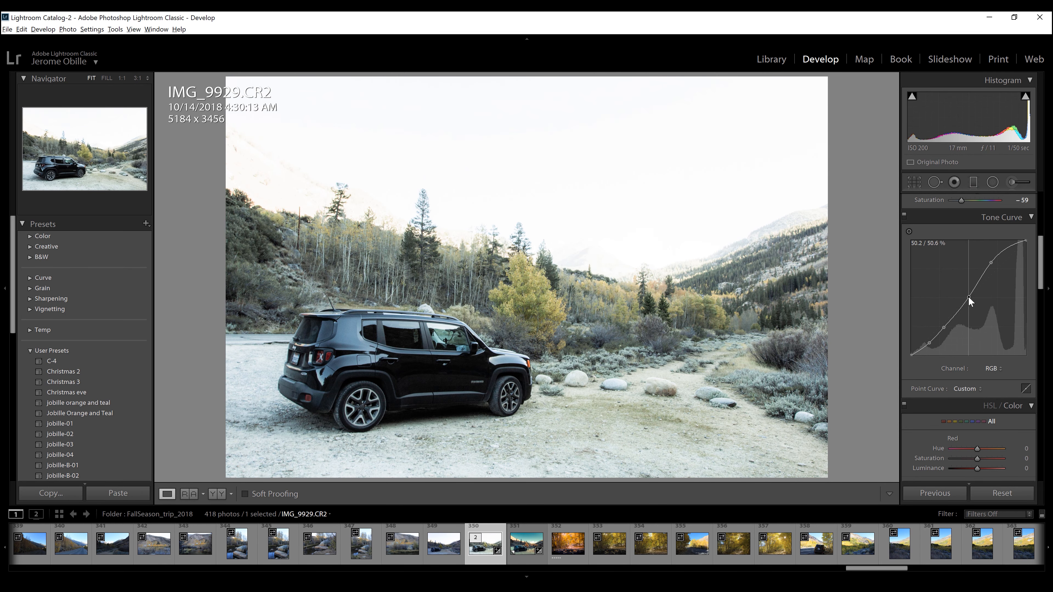
In the color mixer, set Red hue +60, saturation +30, luminance +12, and Orange hue −29, saturation +42, luminance +6.
scroll(1037, 274, "down", 1)
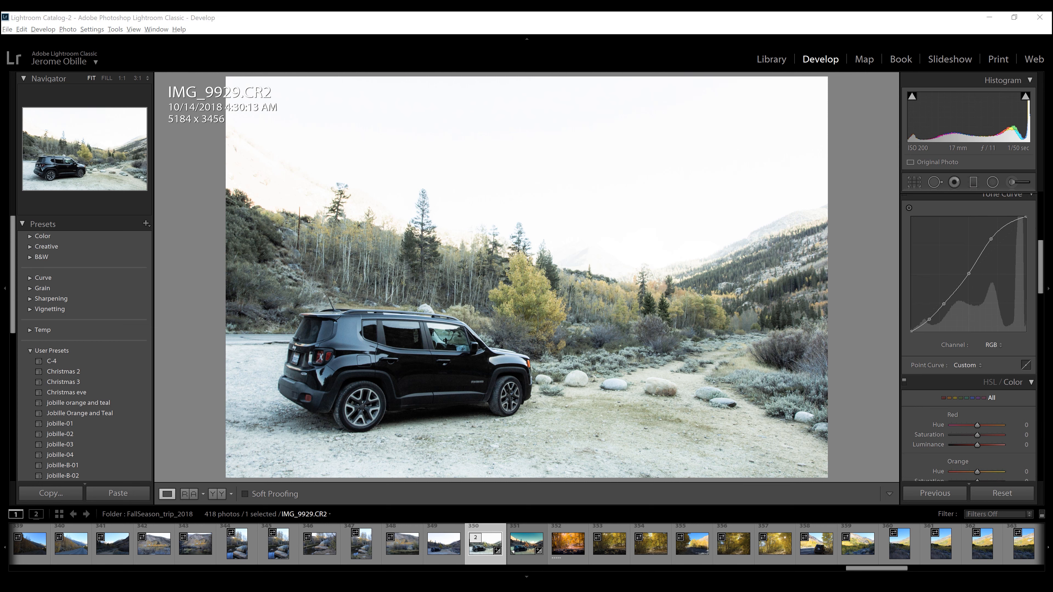
scroll(995, 303, "down", 3)
left_click(996, 302)
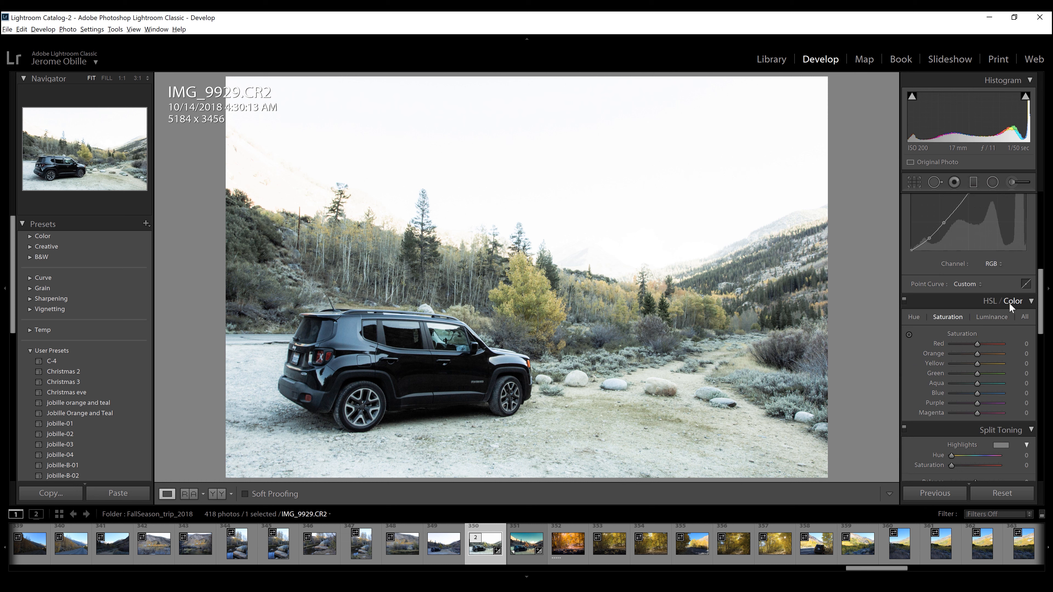
left_click(1024, 317)
scroll(1037, 317, "down", 2)
left_click(1006, 243)
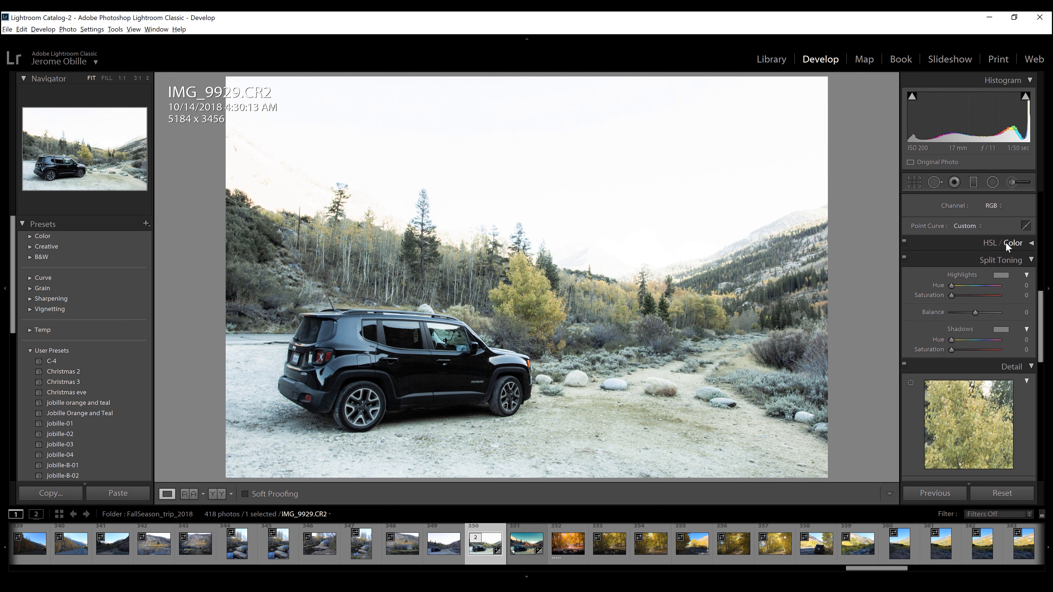
scroll(1040, 280, "down", 1)
scroll(1040, 280, "down", 1)
left_click_drag(977, 276, 982, 342)
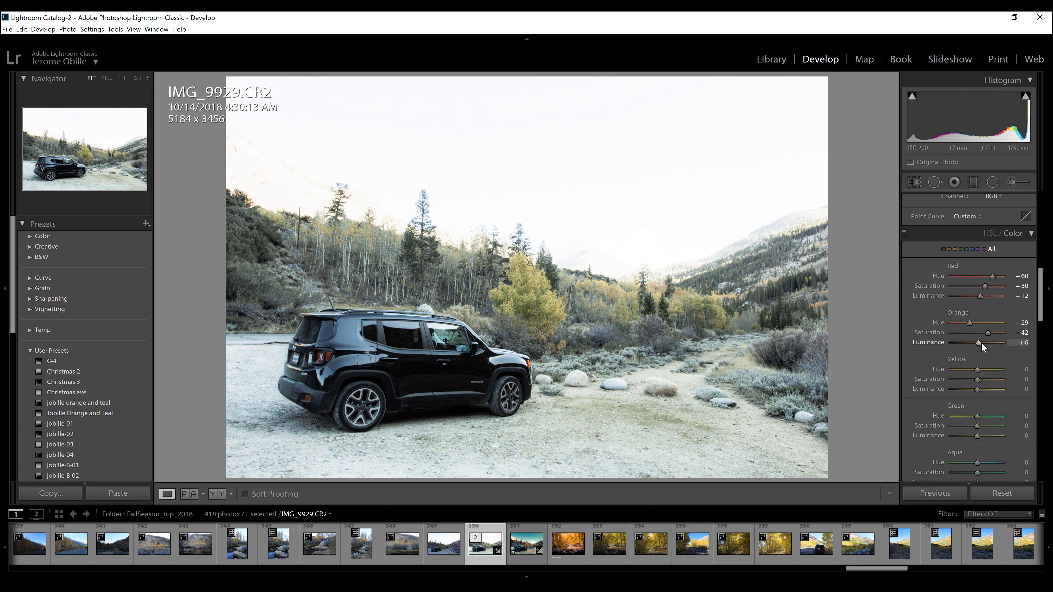
Set Yellow hue to −64, saturation +23 and luminance +100, and Green hue to +52, saturation −49 and luminance −89.
left_click(974, 369)
left_click_drag(962, 371, 1008, 385)
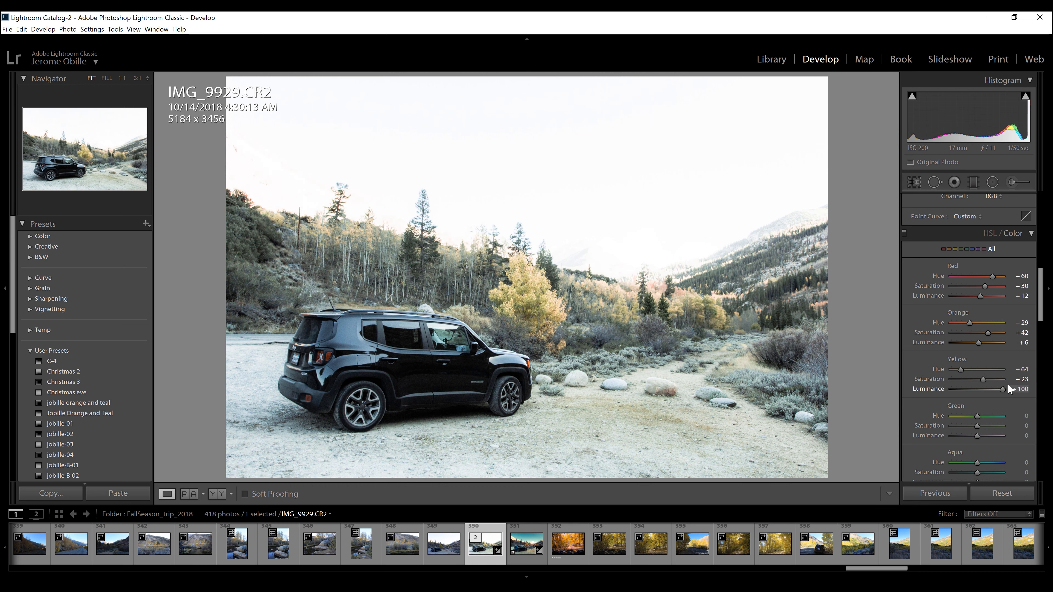
left_click_drag(977, 416, 978, 463)
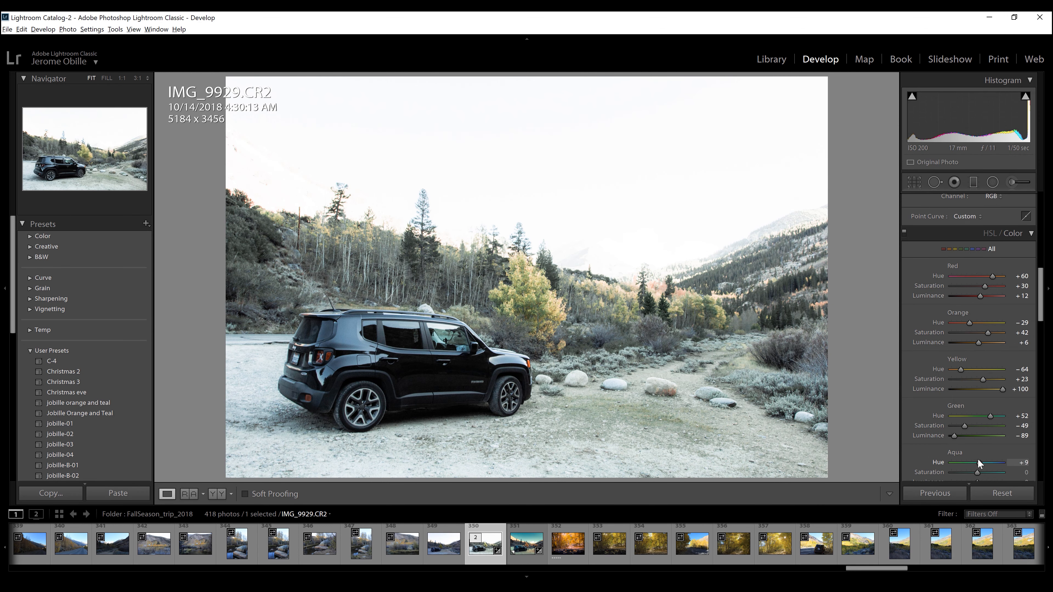
Set Aqua hue to +44 with saturation and luminance at −100, and Blue hue to −10, saturation −36 and luminance −20.
scroll(979, 463, "down", 3)
left_click_drag(979, 370, 923, 388)
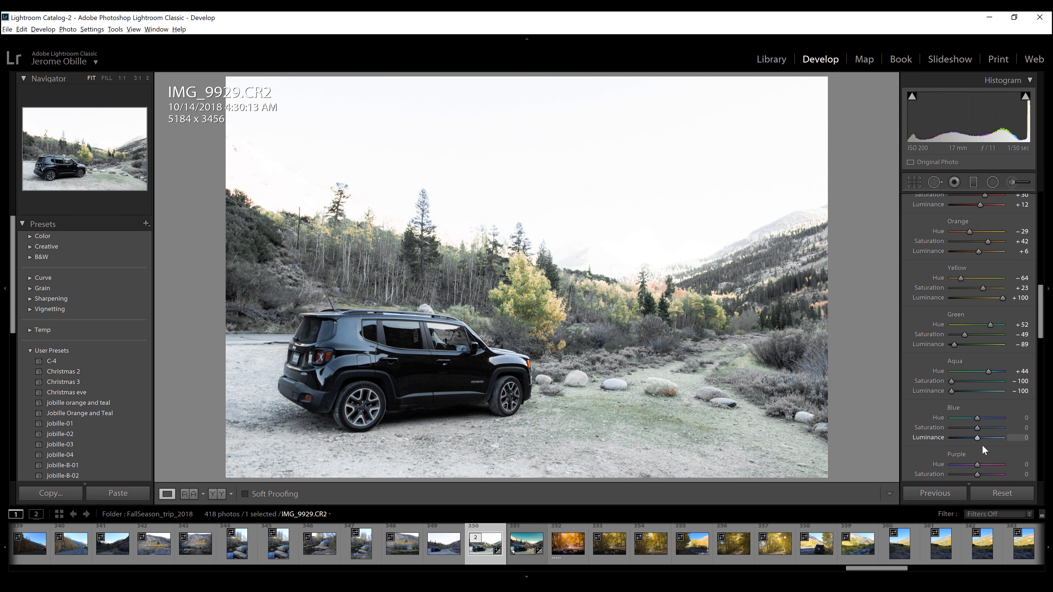
left_click_drag(977, 418, 976, 419)
left_click_drag(977, 427, 971, 438)
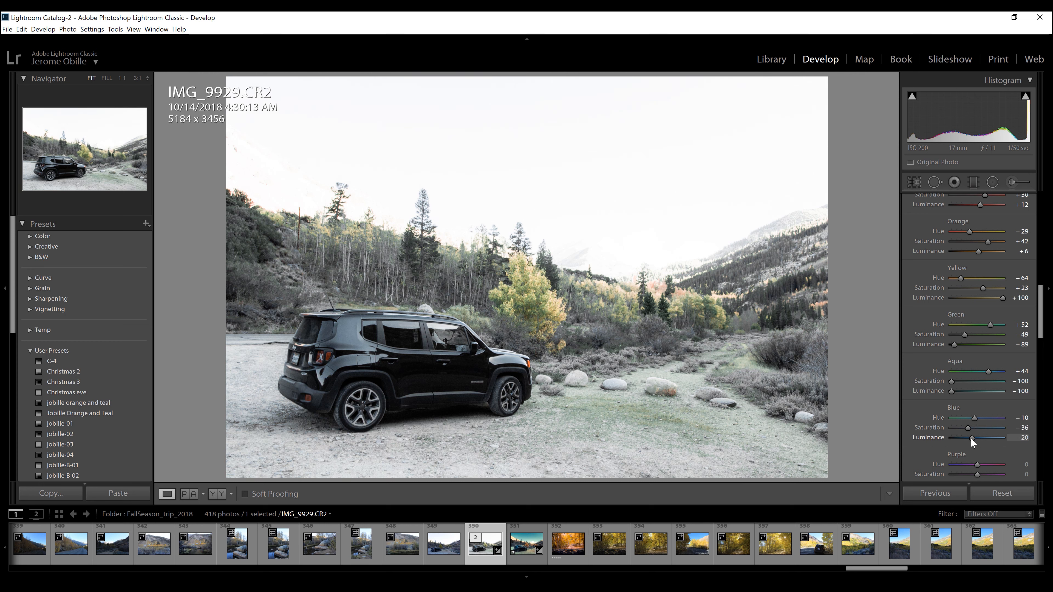
Apply split toning by adjusting the hue and saturation of the highlights and shadows to give the photo a green-teal tint.
scroll(972, 438, "down", 4)
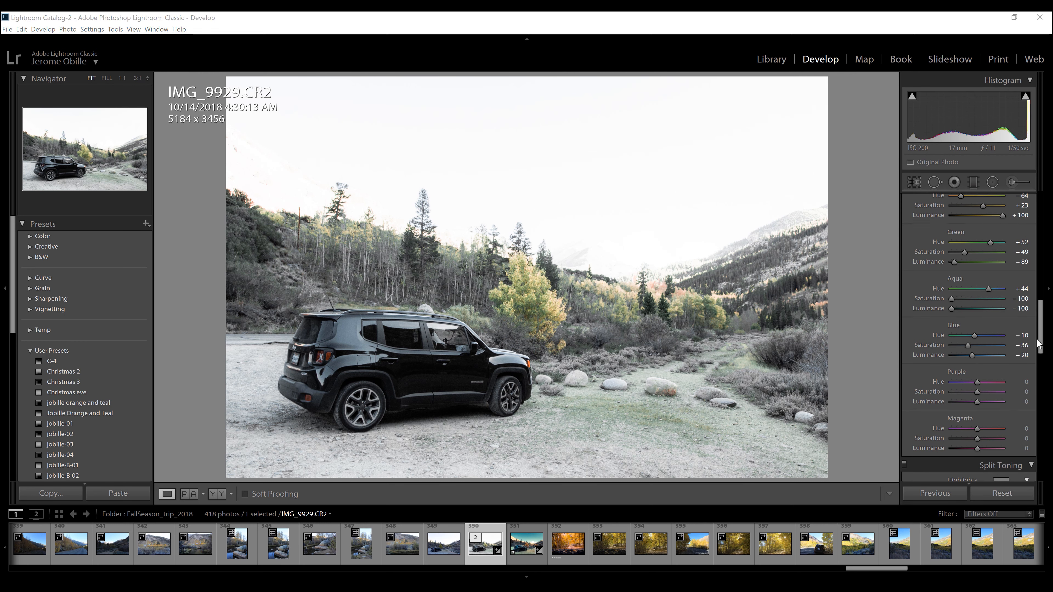
left_click_drag(1040, 338, 1030, 379)
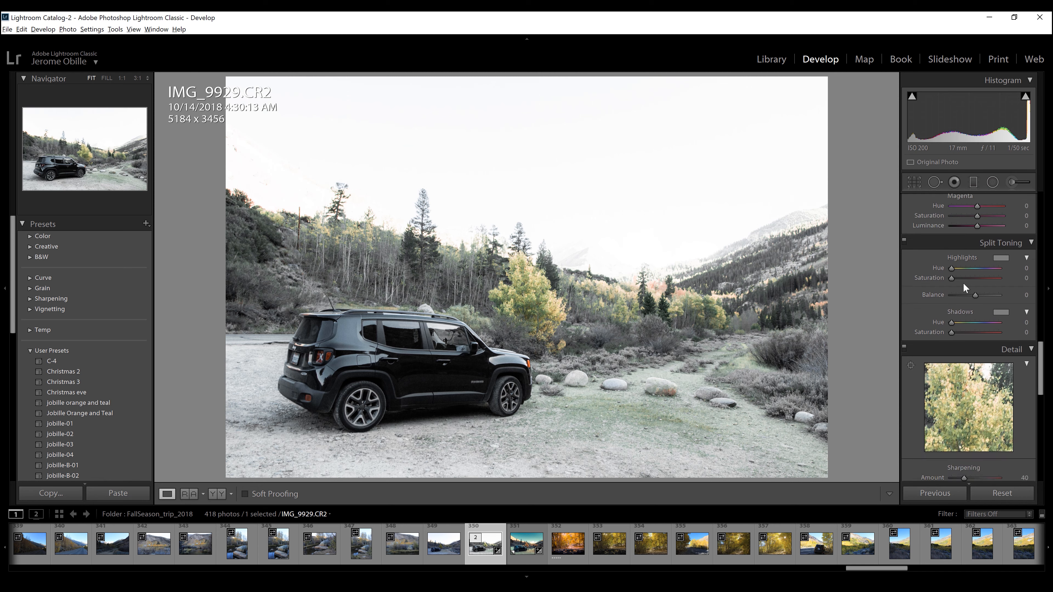
left_click_drag(953, 269, 964, 333)
Set the luminance noise reduction to 16 and the grain amount to 15.
scroll(975, 331, "down", 8)
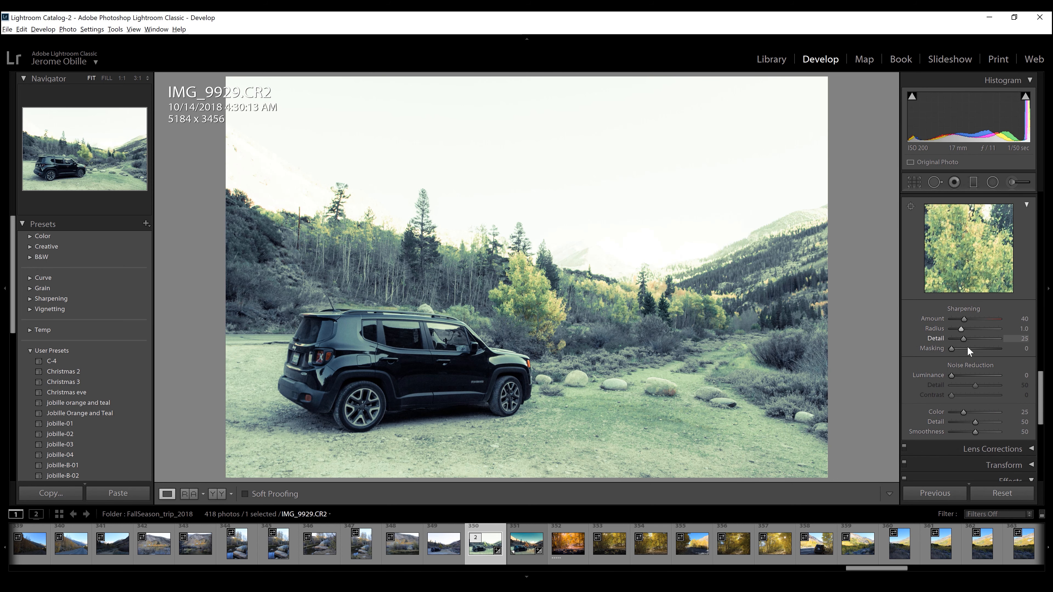
scroll(958, 338, "down", 1)
left_click(958, 339)
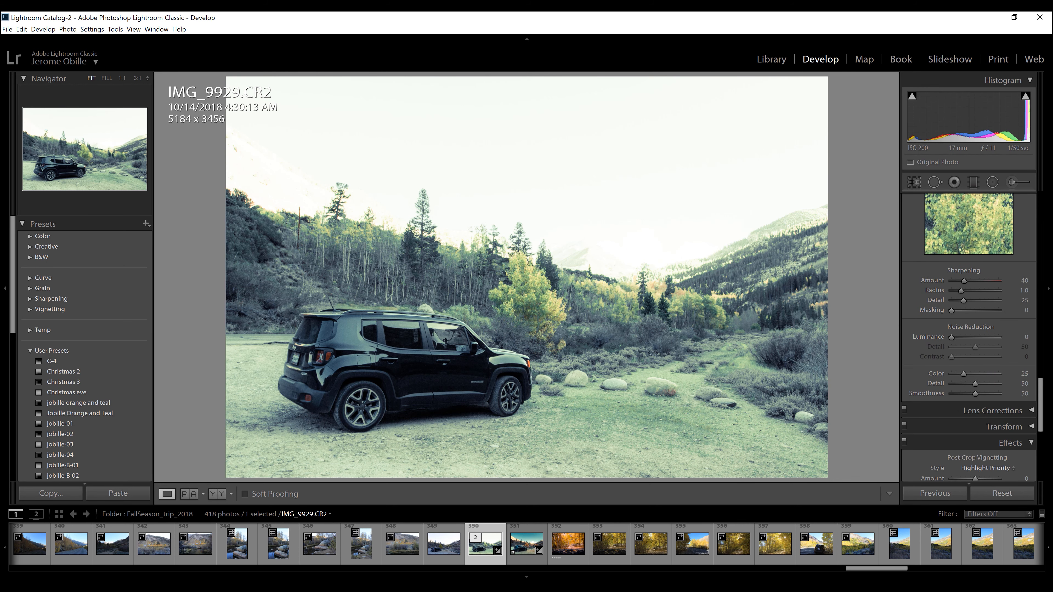
left_click_drag(960, 339, 962, 338)
scroll(985, 419, "down", 2)
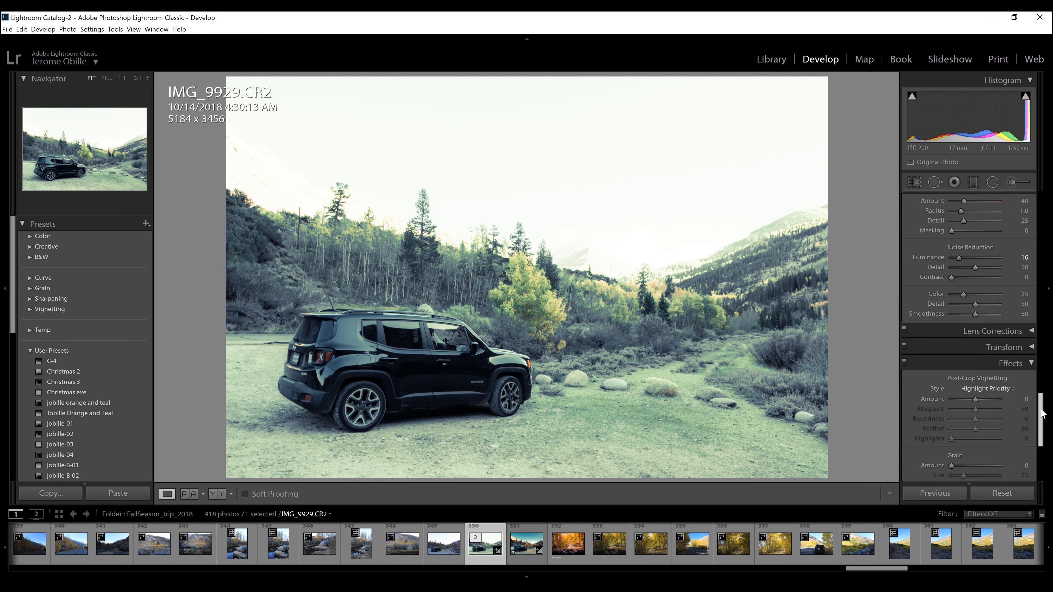
left_click_drag(958, 457, 960, 456)
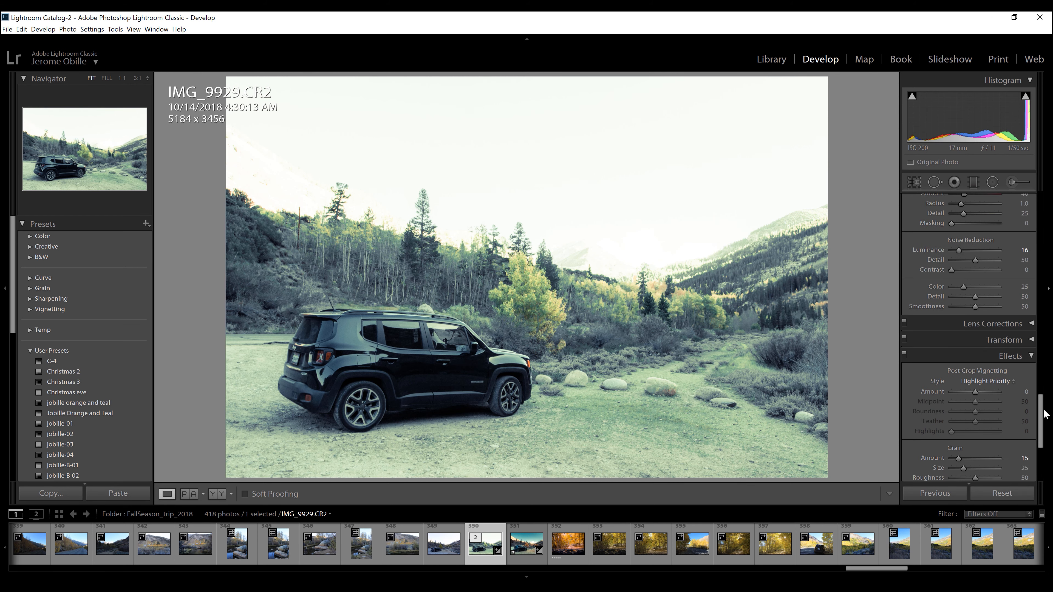
Calibrate shadows tint to −2, red primary hue +77 and saturation +28, green primary −31 and +100, and blue primary −71 and +21.
scroll(975, 415, "down", 4)
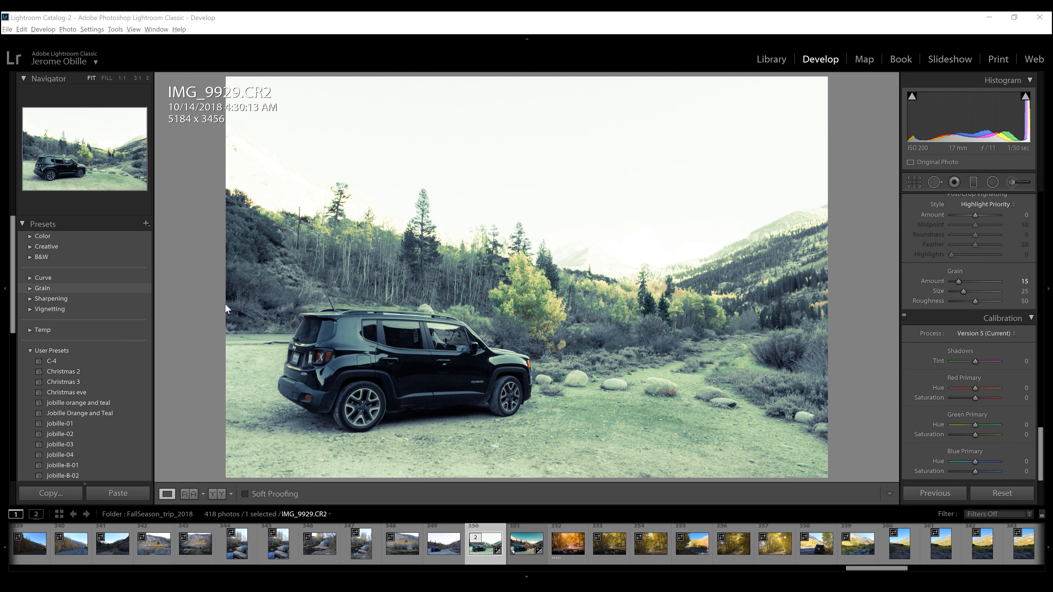
left_click_drag(974, 362, 980, 472)
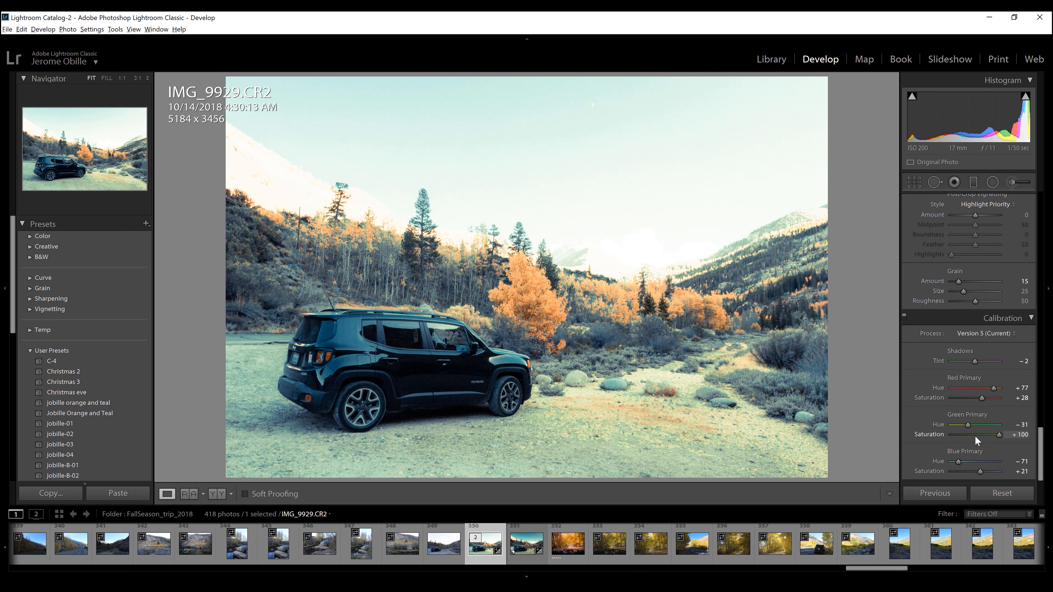
Apply a slanted graduated filter from the sky down across the valley, with Exposure −1.30 and Highlights −57.
left_click_drag(1040, 452, 1041, 215)
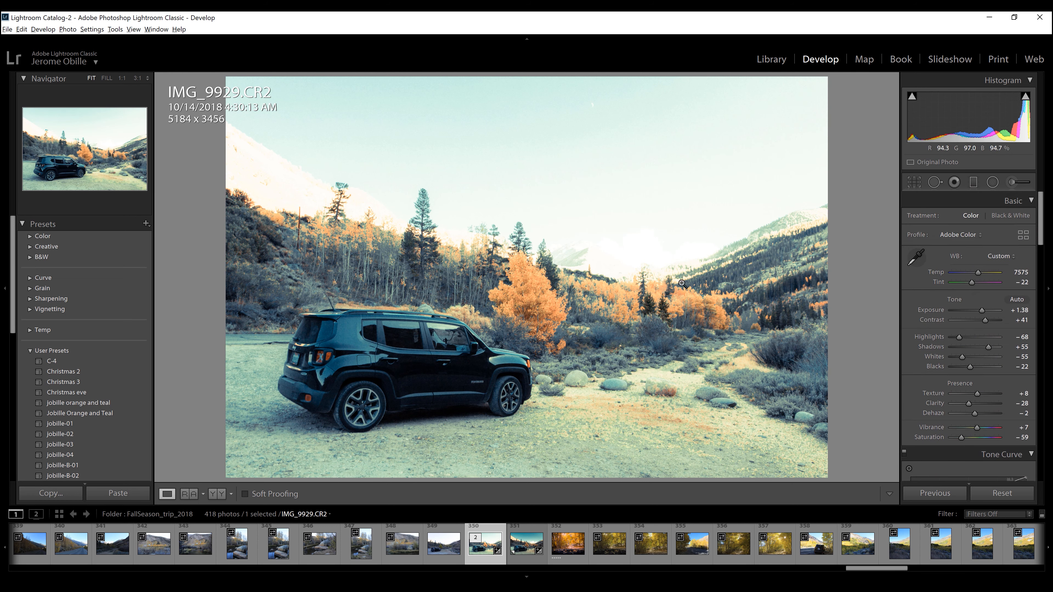
left_click(973, 182)
left_click_drag(631, 83, 540, 465)
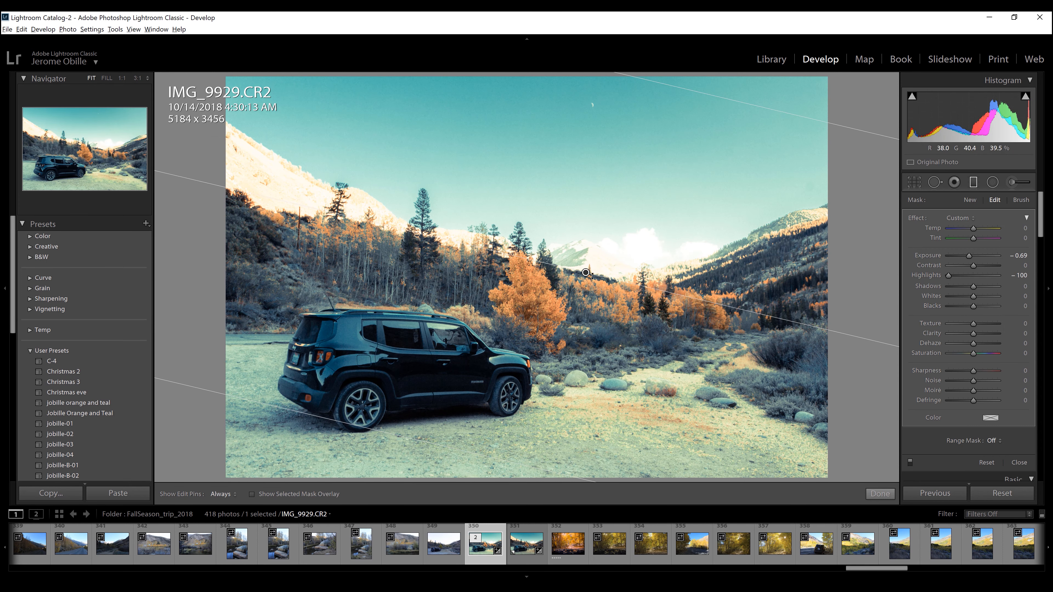
left_click_drag(586, 272, 582, 279)
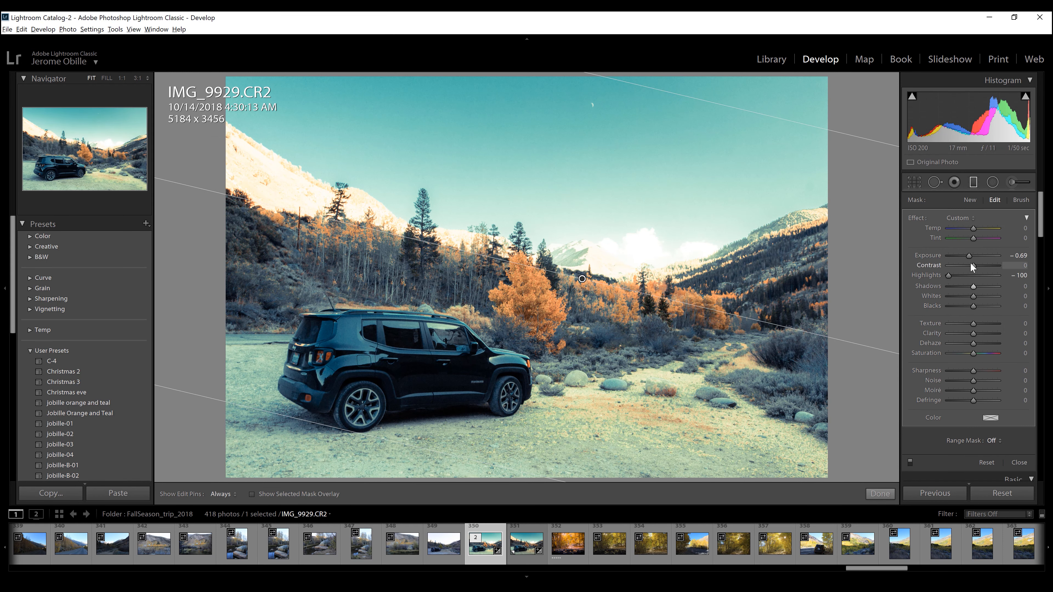
mouse_move(969, 256)
left_mouse_down()
mouse_move(956, 276)
mouse_move(968, 256)
left_mouse_up()
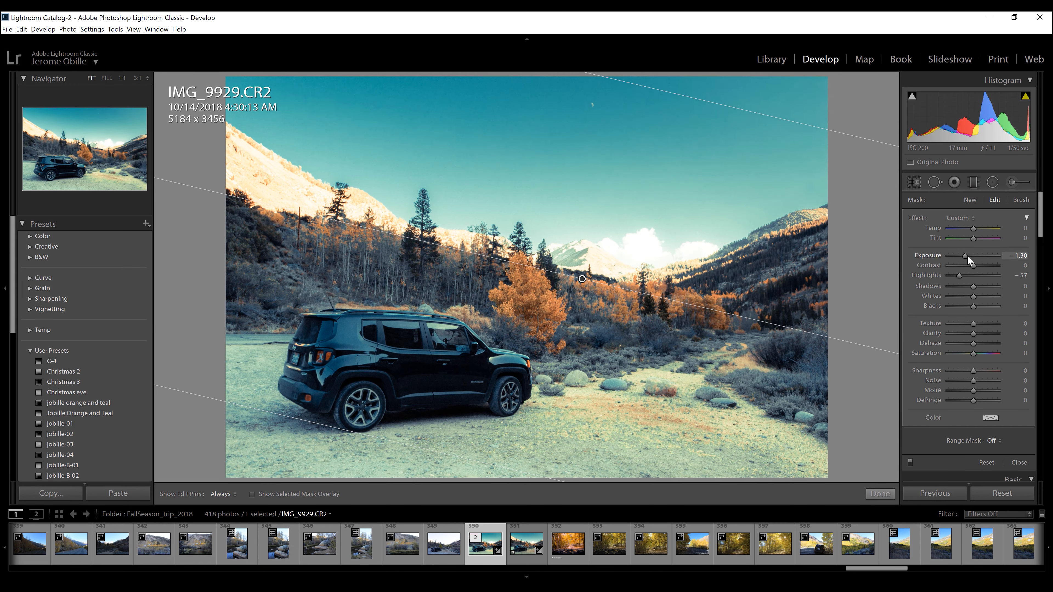
left_click(974, 183)
Lower the photo's overall Texture to +1 in the basic adjustments.
left_click_drag(979, 310, 981, 311)
left_click_drag(980, 393, 977, 394)
Paint over the bright distant mountain with an adjustment brush of size 15.0, using Exposure −0.91 and Highlights −69.
left_click(618, 269)
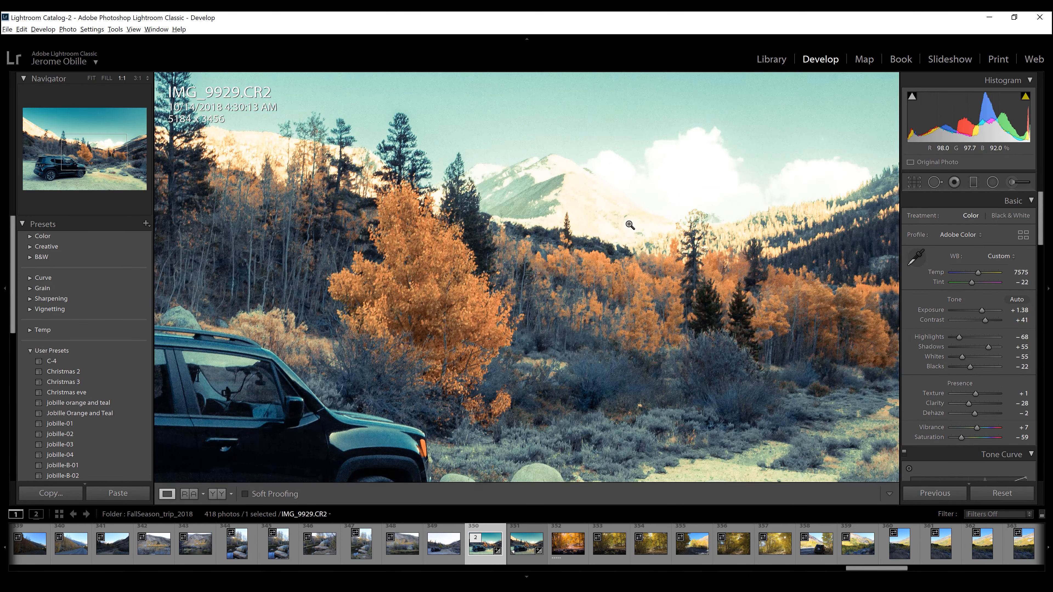
left_click_drag(630, 225, 599, 331)
left_click(1013, 182)
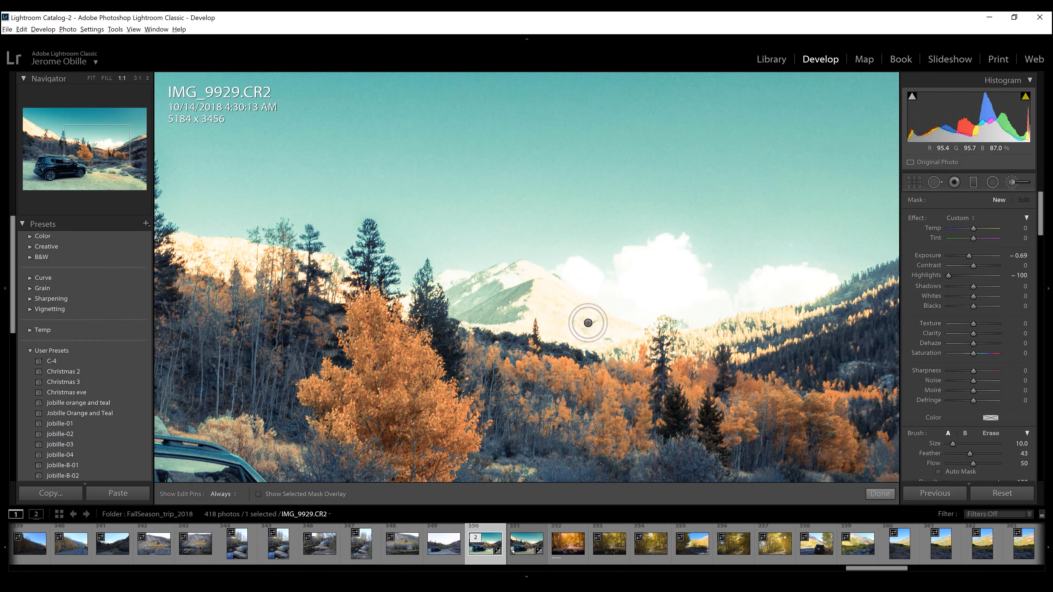
left_click_drag(948, 275, 956, 276)
left_click_drag(969, 255, 968, 256)
scroll(580, 303, "up", 3)
left_click_drag(531, 278, 630, 301)
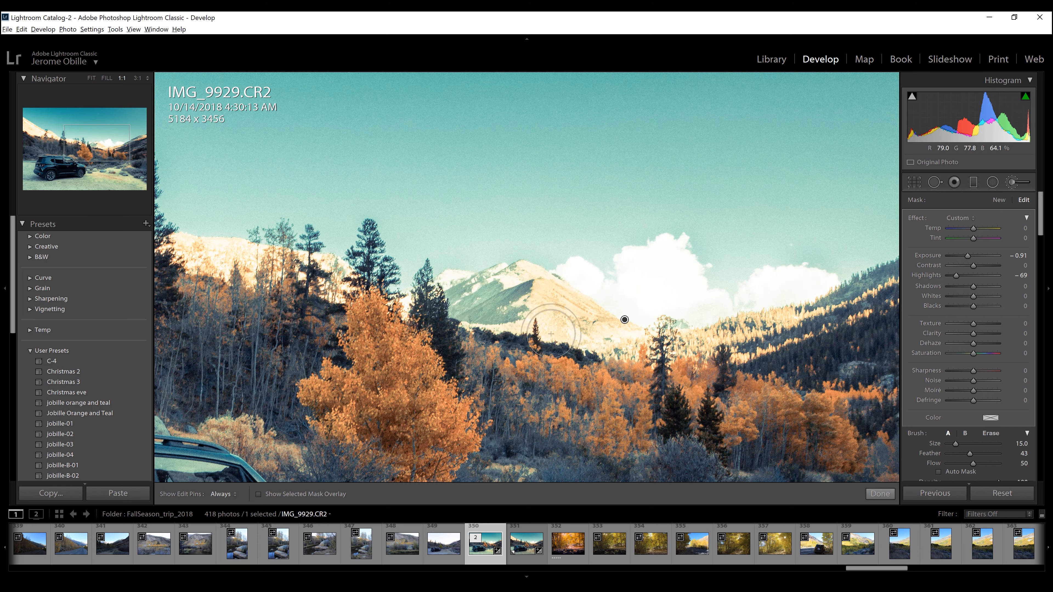
left_click(1012, 183)
left_click(713, 281)
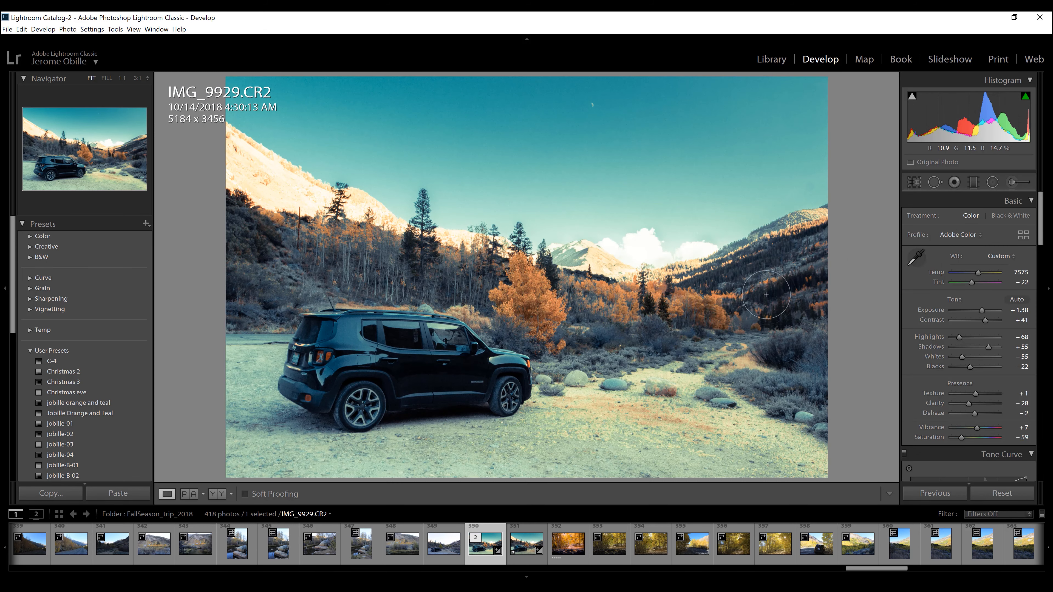
Compare the edited photo with its original in full-screen and split views, and show the edit full screen again.
key("f")
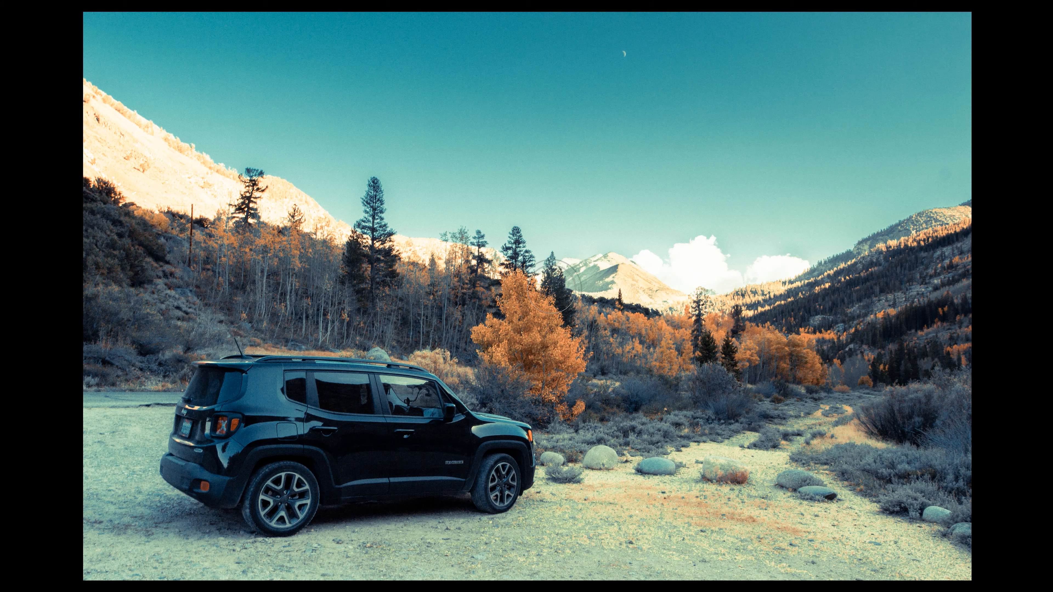
key("backslash")
key("backslash")
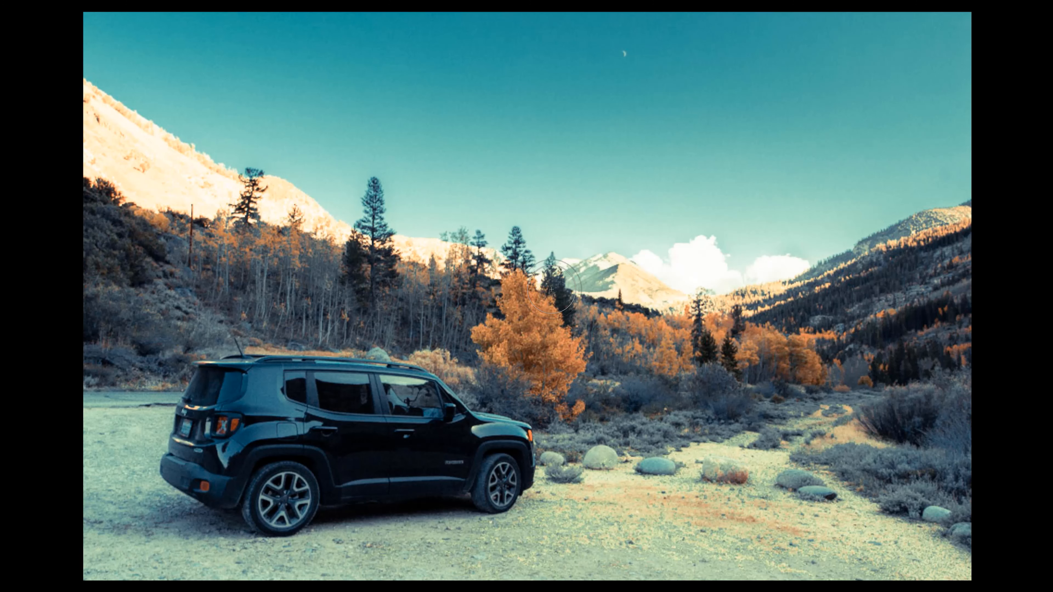
key("f")
left_click(189, 494)
left_click(216, 494)
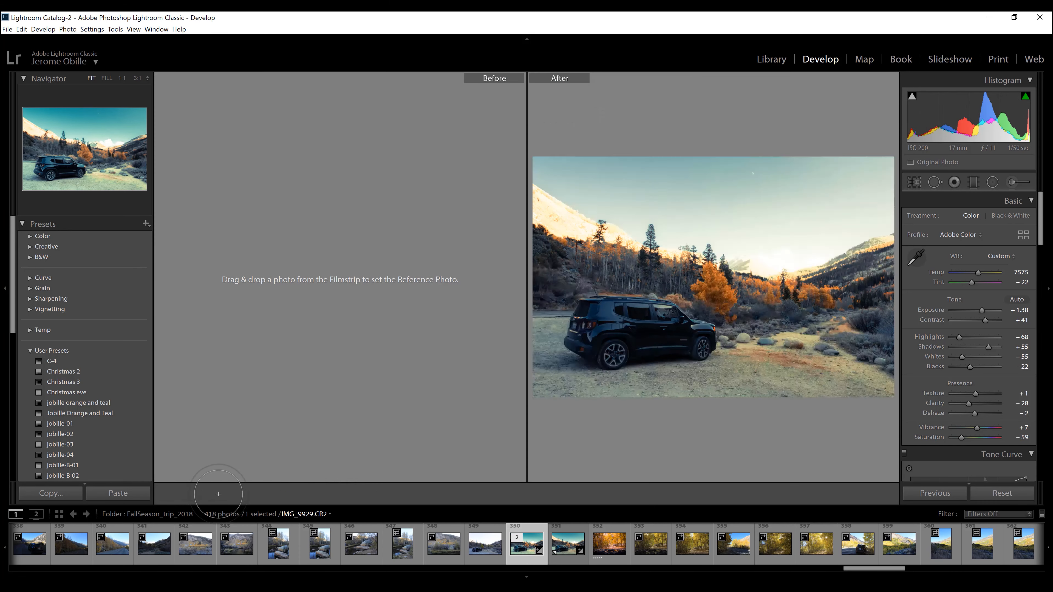
left_click(167, 494)
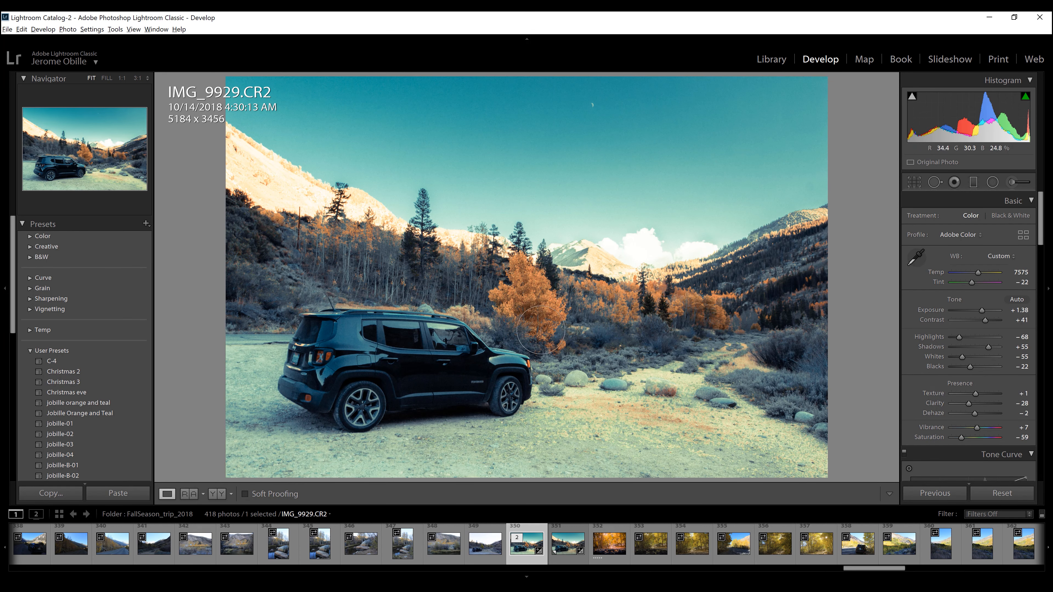
key("f")
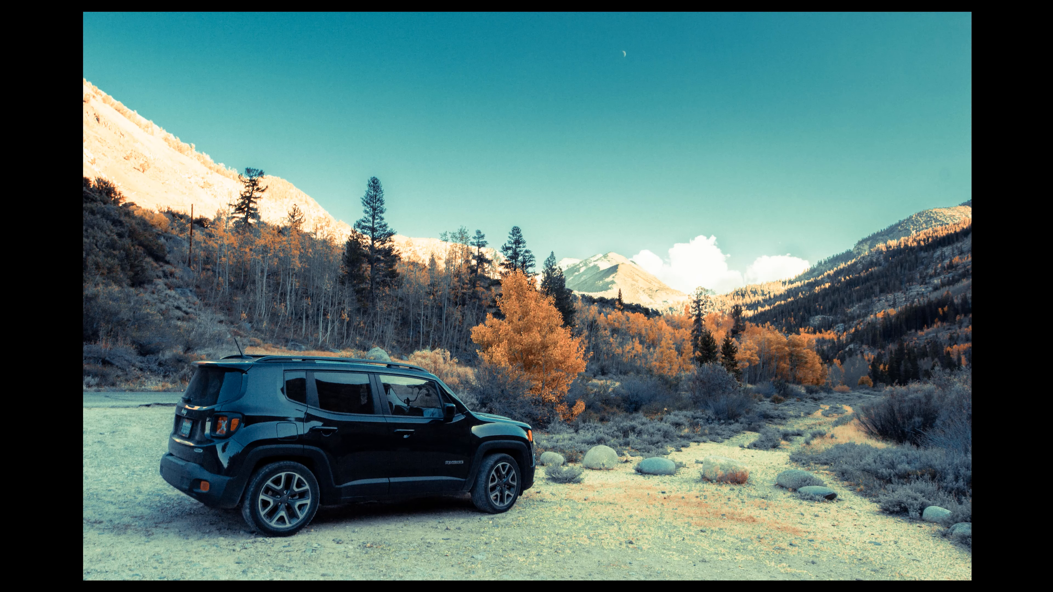